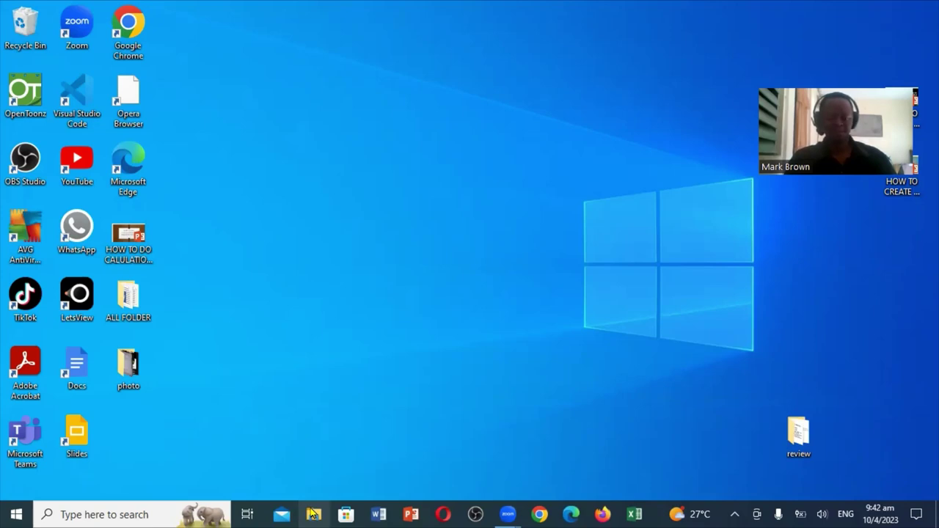
- Launch File Explorer and switch to This PC to reveal the Galaxy A03 Core phone
{"action": "left_click", "coordinate": [314, 513]}
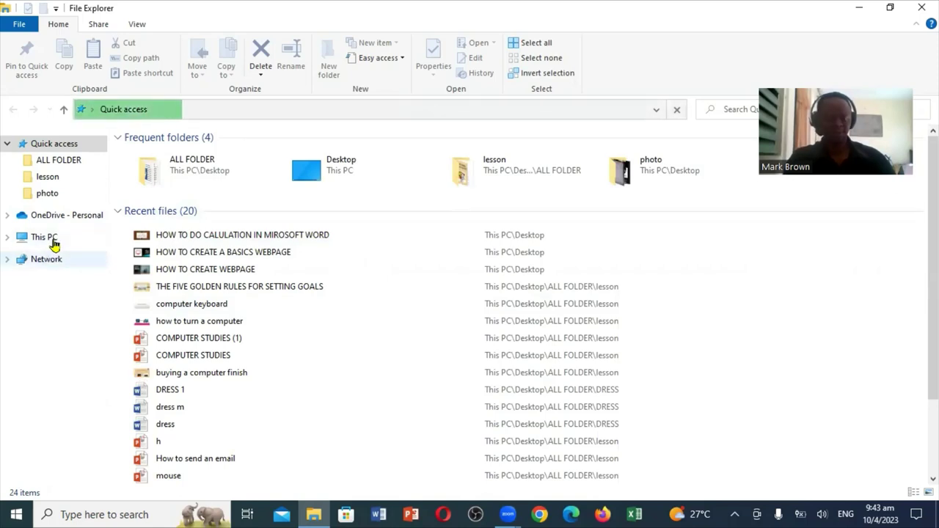
{"action": "left_click", "coordinate": [58, 239]}
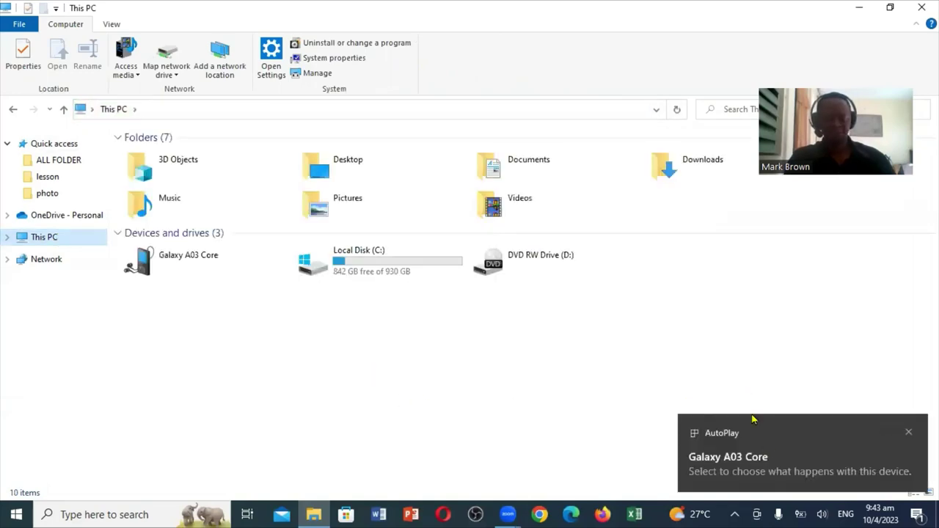
- Open the Galaxy A03 Core, retrying after an empty view, then open its Phone storage
{"action": "right_click", "coordinate": [165, 257]}
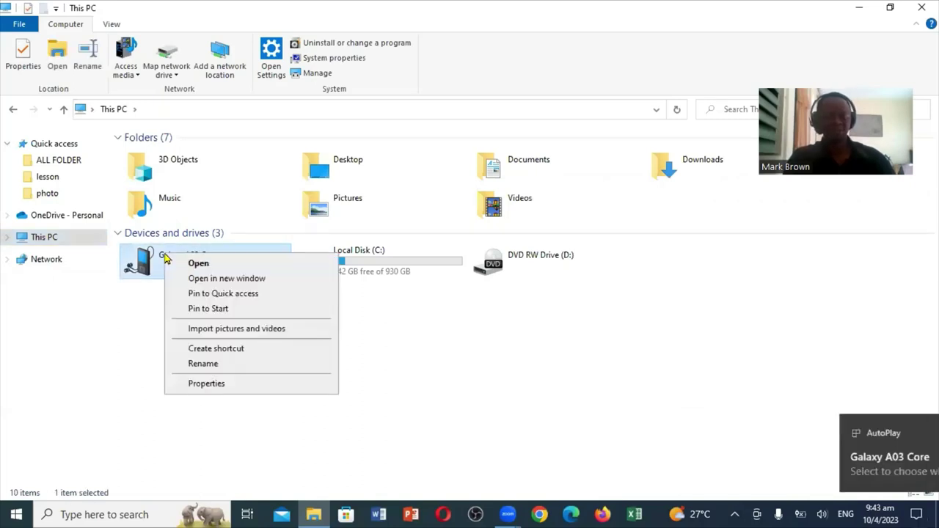
{"action": "left_click", "coordinate": [201, 264]}
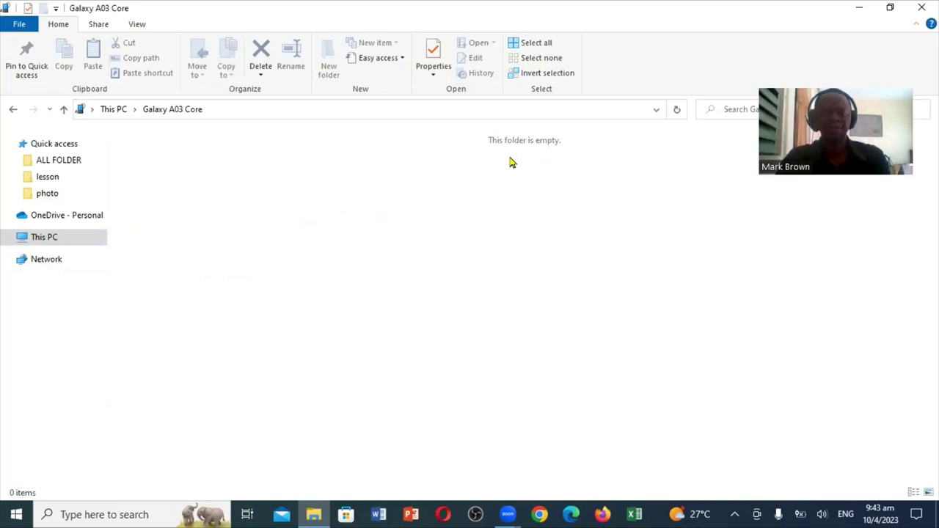
{"action": "left_click", "coordinate": [13, 110]}
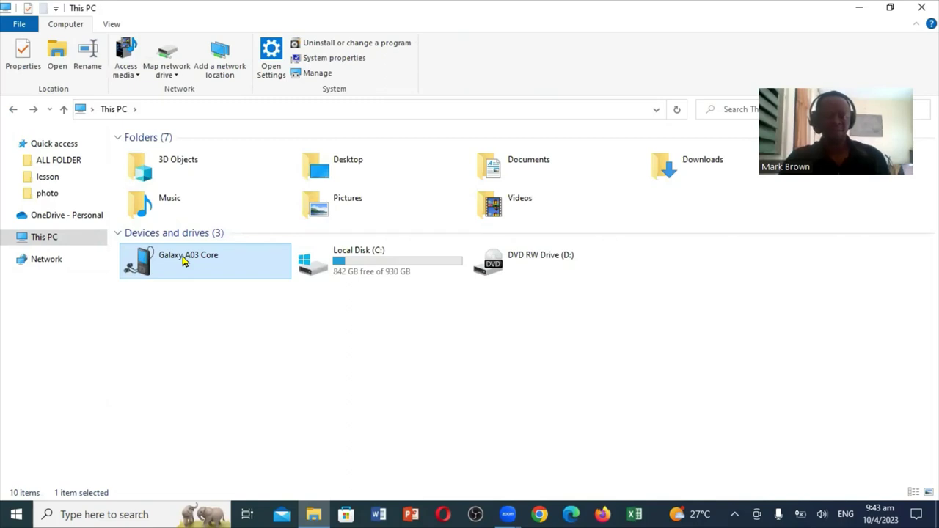
{"action": "right_click", "coordinate": [184, 262]}
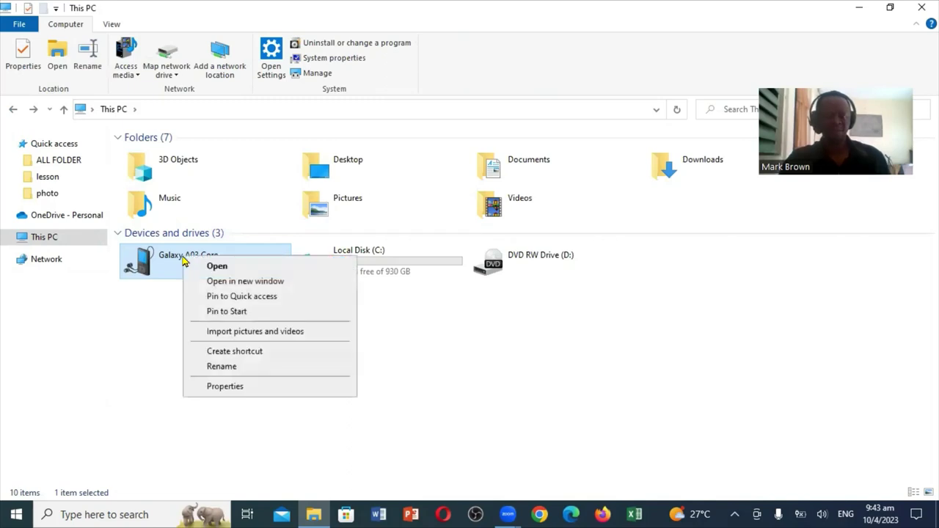
{"action": "left_click", "coordinate": [218, 267]}
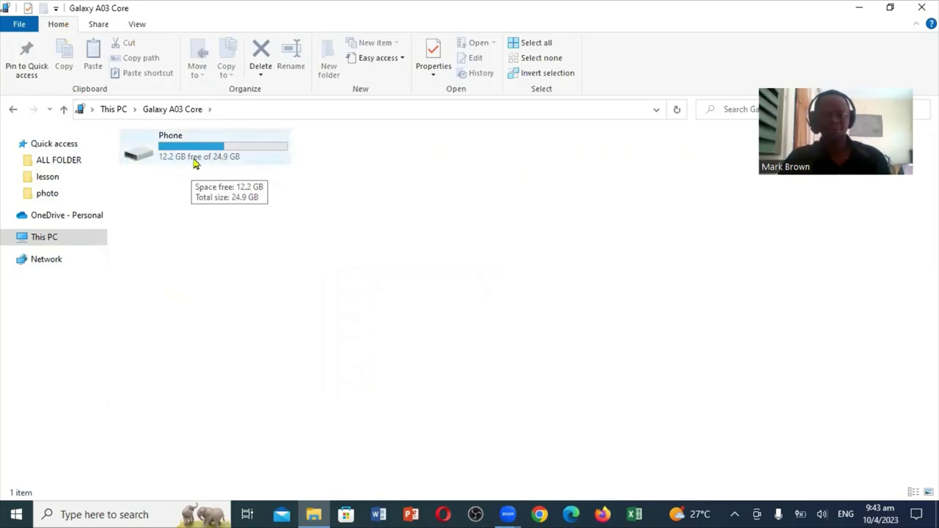
{"action": "right_click", "coordinate": [174, 156]}
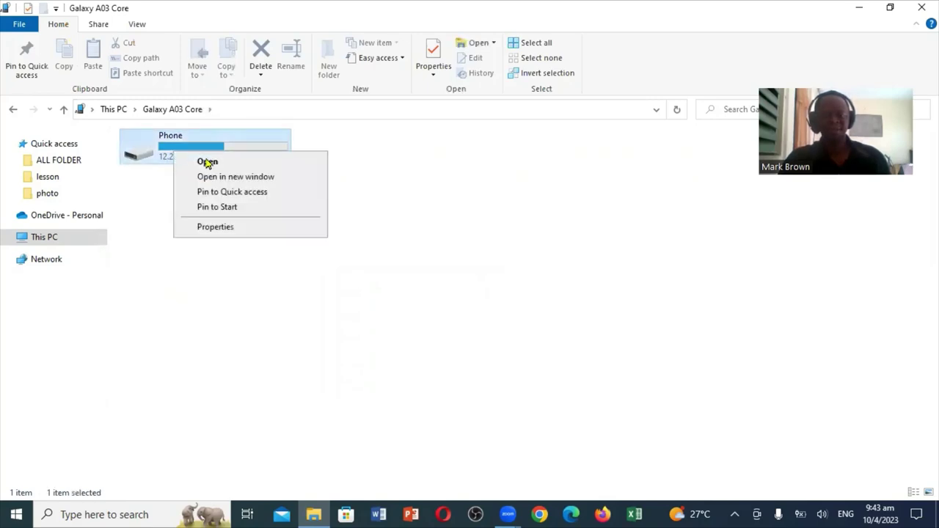
{"action": "left_click", "coordinate": [208, 162]}
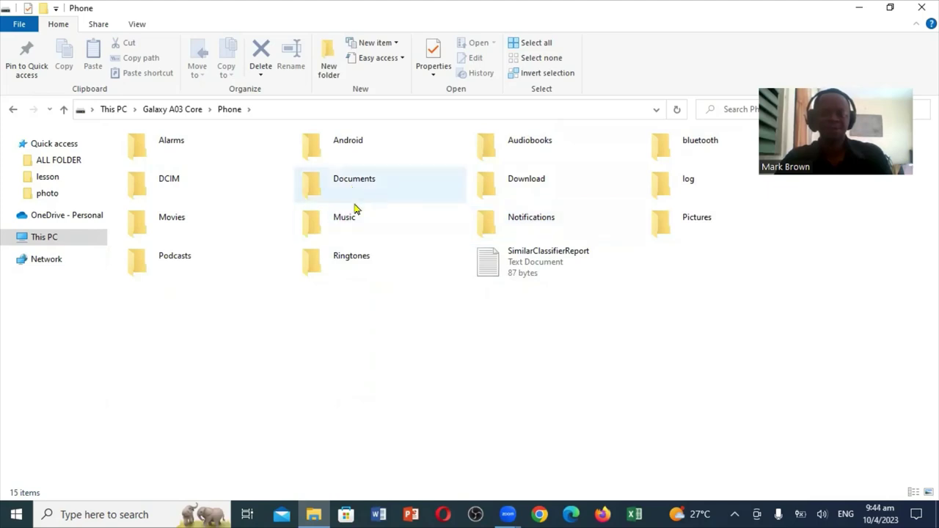
- Open the phone's DCIM folder and then its Camera subfolder
{"action": "right_click", "coordinate": [165, 181]}
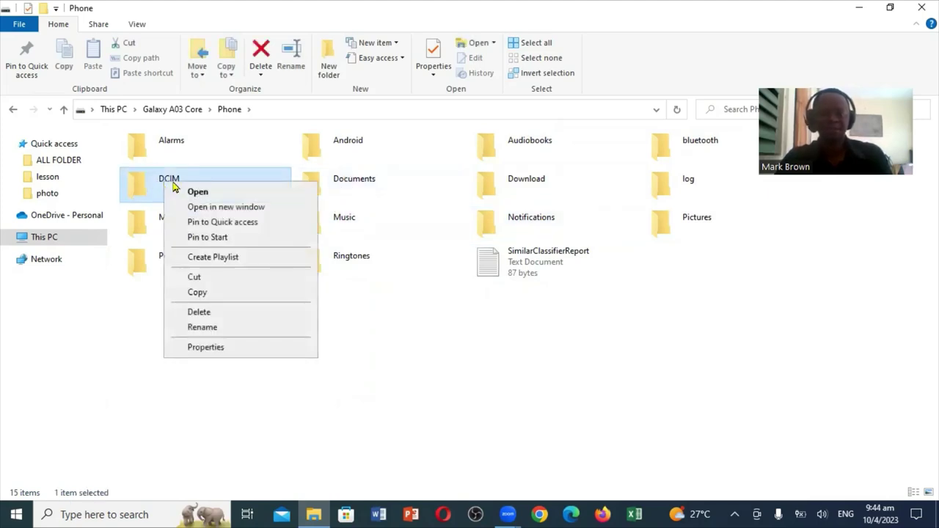
{"action": "left_click", "coordinate": [194, 191]}
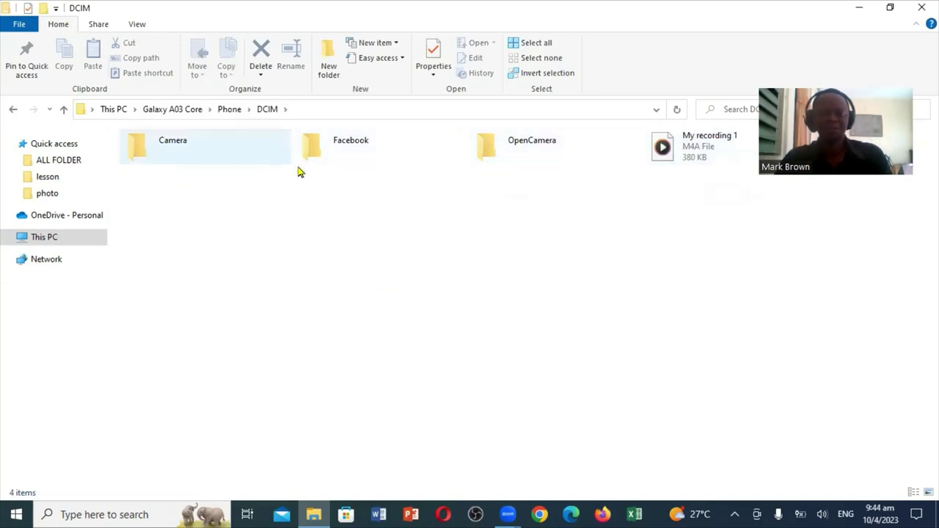
{"action": "right_click", "coordinate": [146, 150]}
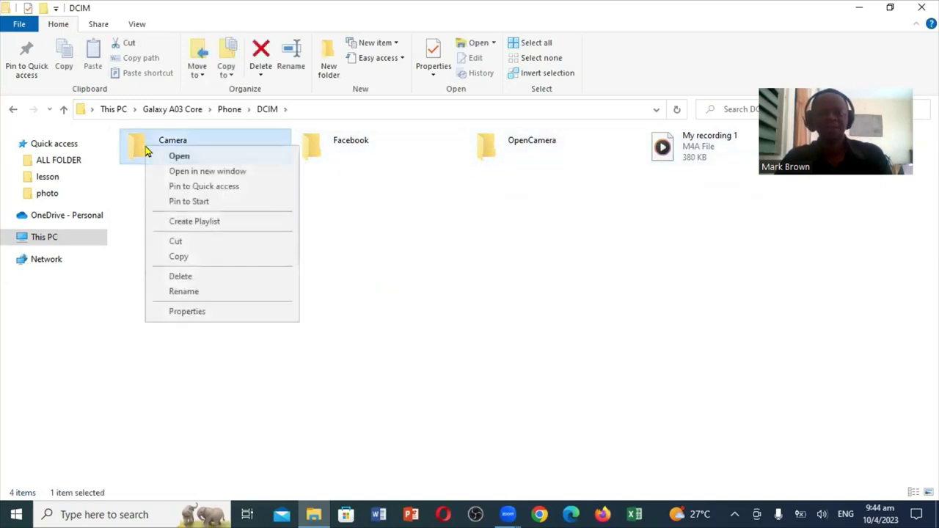
{"action": "left_click", "coordinate": [176, 155]}
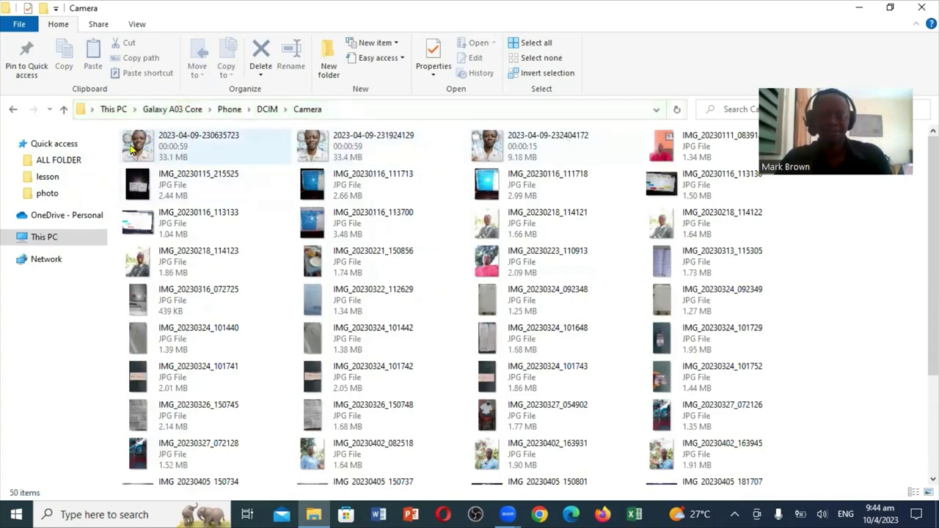
- Copy the video 2023-04-09-230635723.mp4 onto the desktop, then minimise Explorer
{"action": "left_click", "coordinate": [132, 149]}
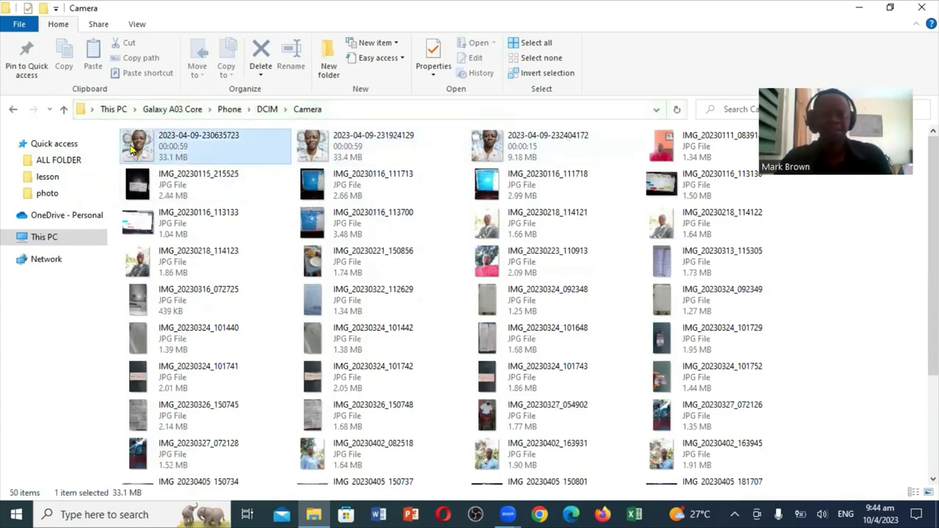
{"action": "right_click", "coordinate": [132, 149]}
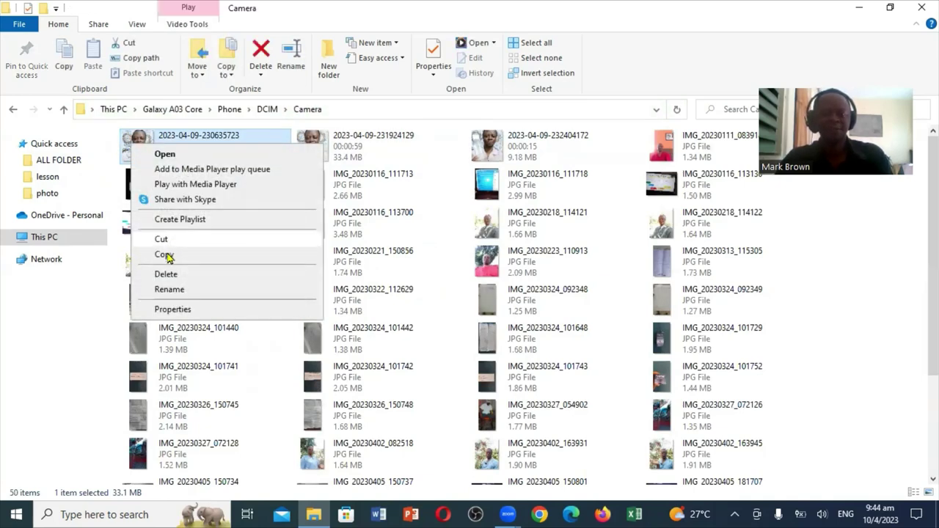
{"action": "left_click", "coordinate": [166, 255]}
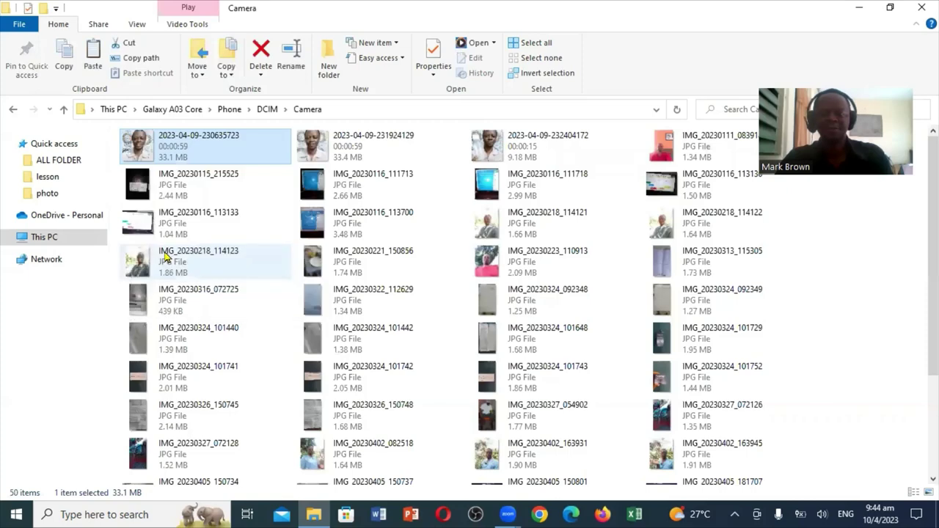
{"action": "left_click", "coordinate": [891, 9]}
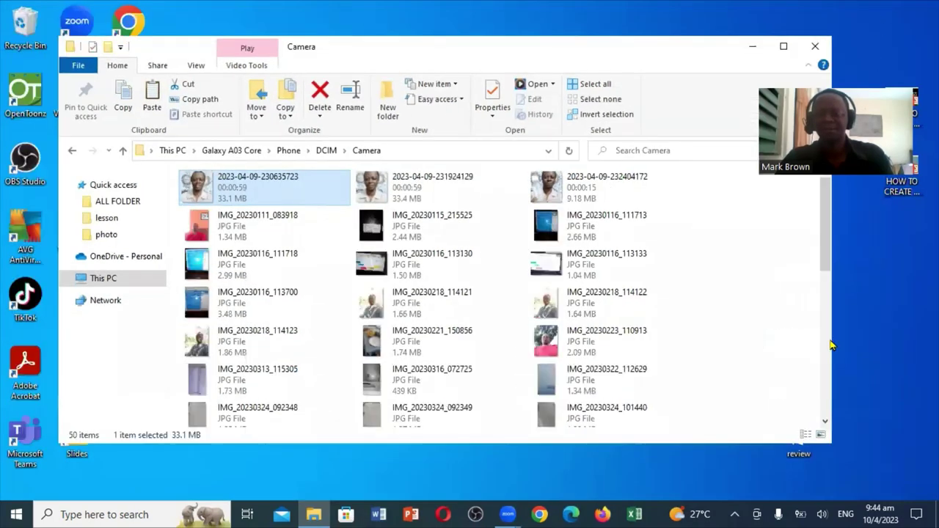
{"action": "right_click", "coordinate": [883, 352]}
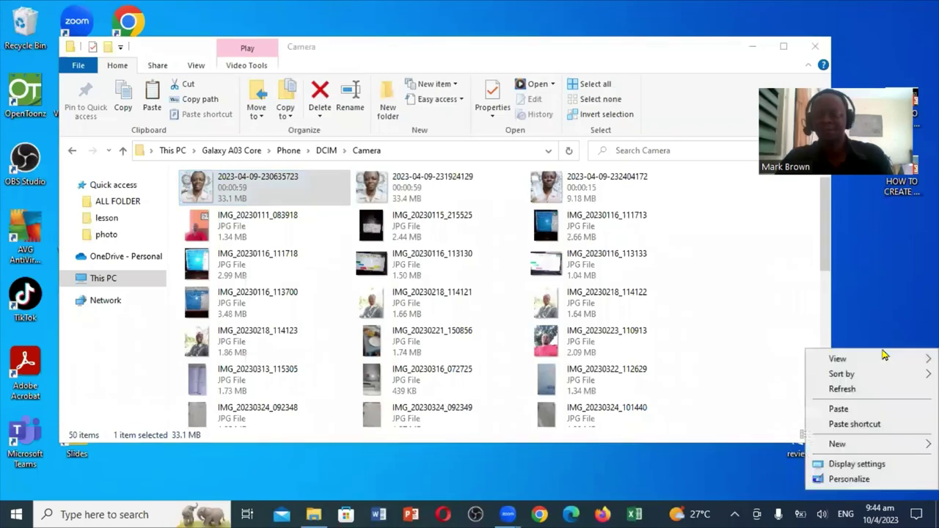
{"action": "left_click", "coordinate": [858, 408]}
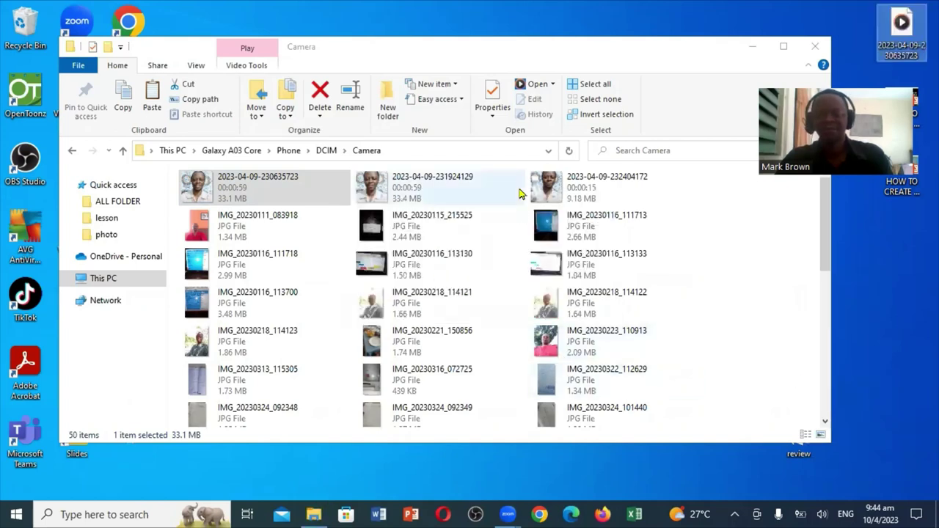
{"action": "left_click", "coordinate": [754, 47]}
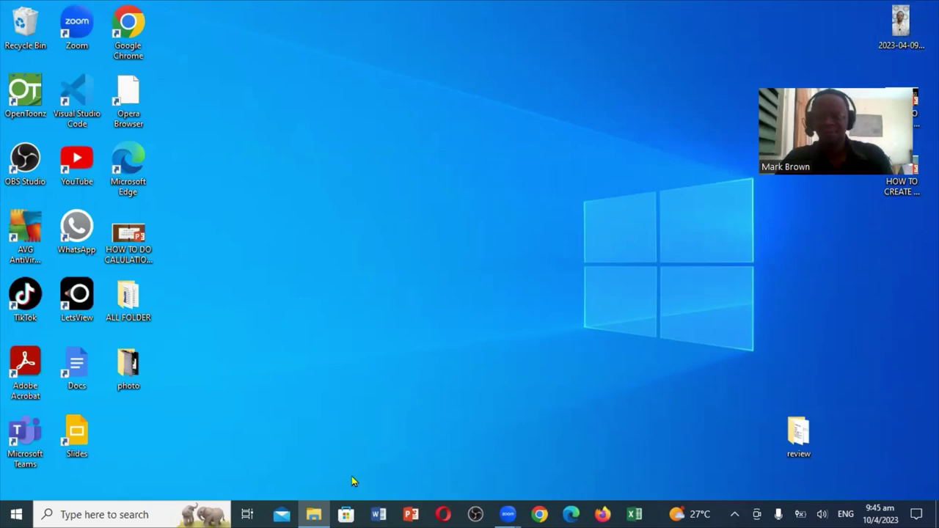
- Drag the photo IMG_20230223_110913 onto the desktop, then maximise Explorer and go back to DCIM
{"action": "left_click", "coordinate": [319, 513]}
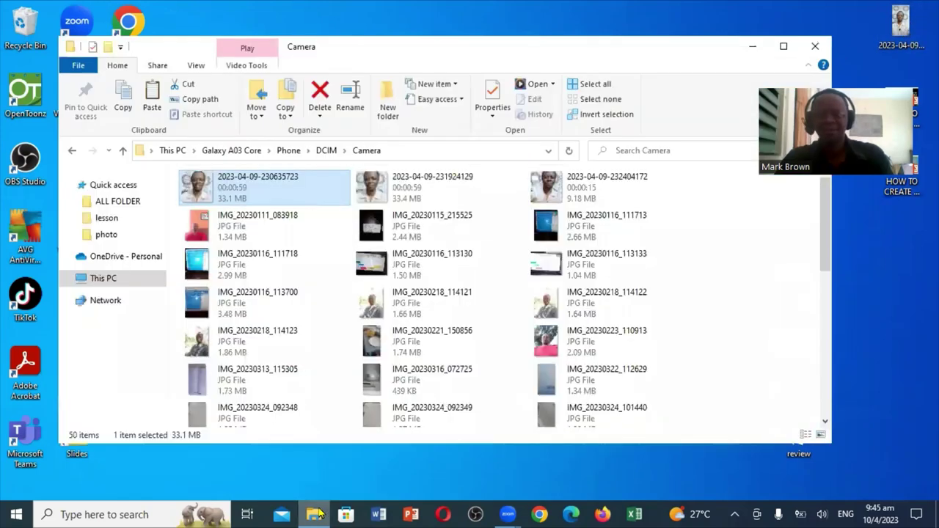
{"action": "left_click", "coordinate": [546, 308]}
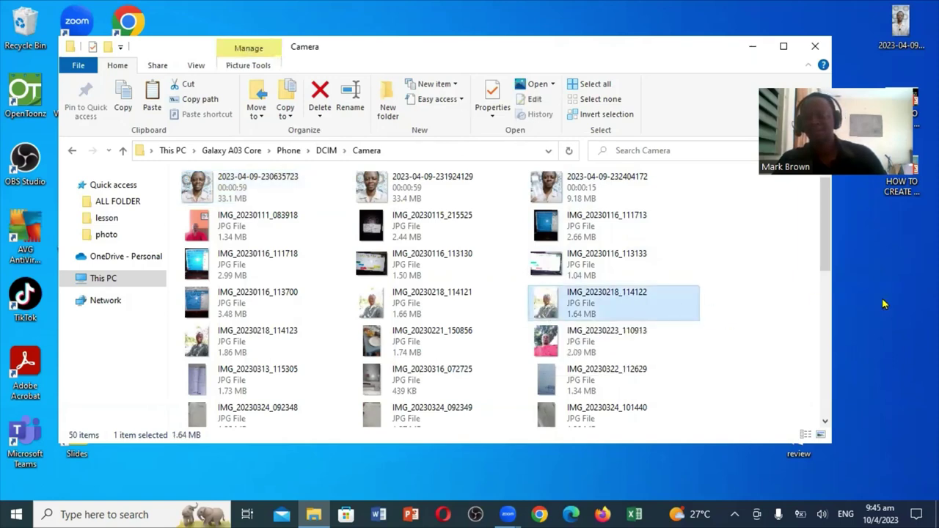
{"action": "left_click", "coordinate": [543, 346]}
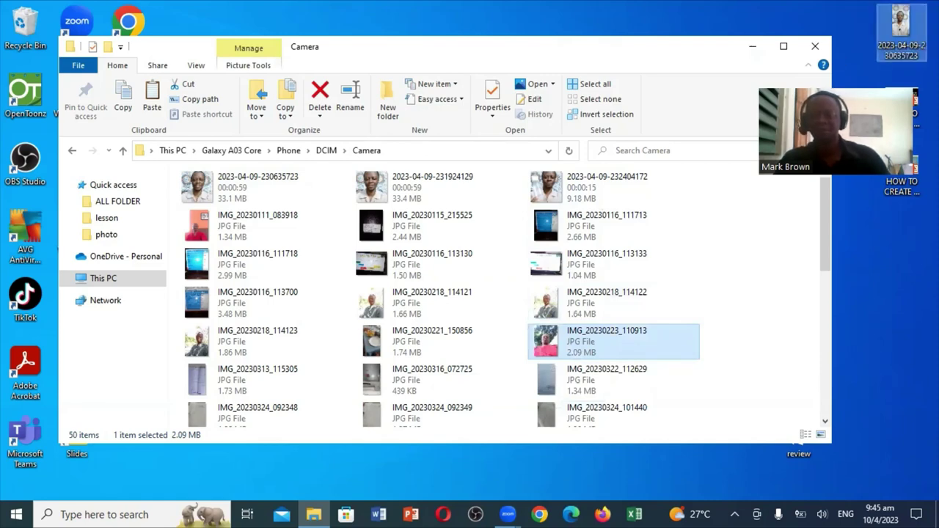
{"action": "left_click_drag", "start_coordinate": [543, 346], "coordinate": [903, 374]}
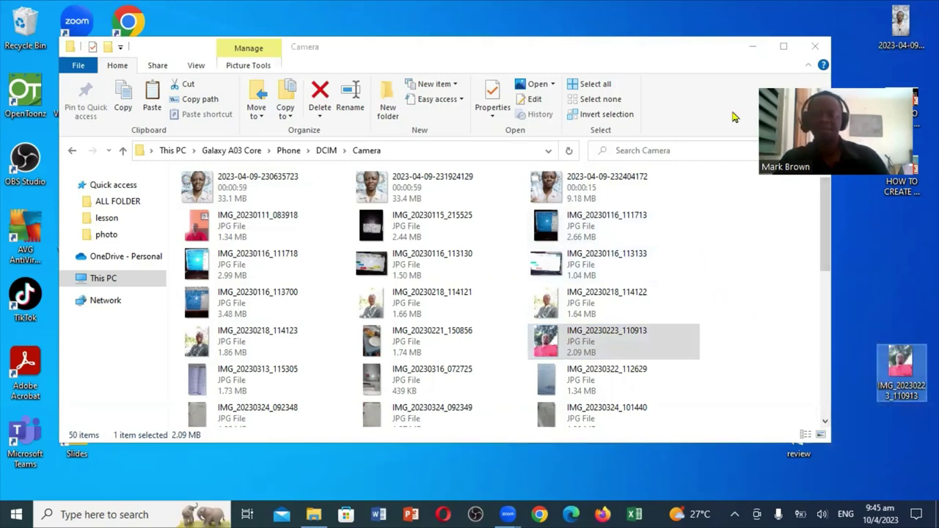
{"action": "left_click", "coordinate": [784, 46]}
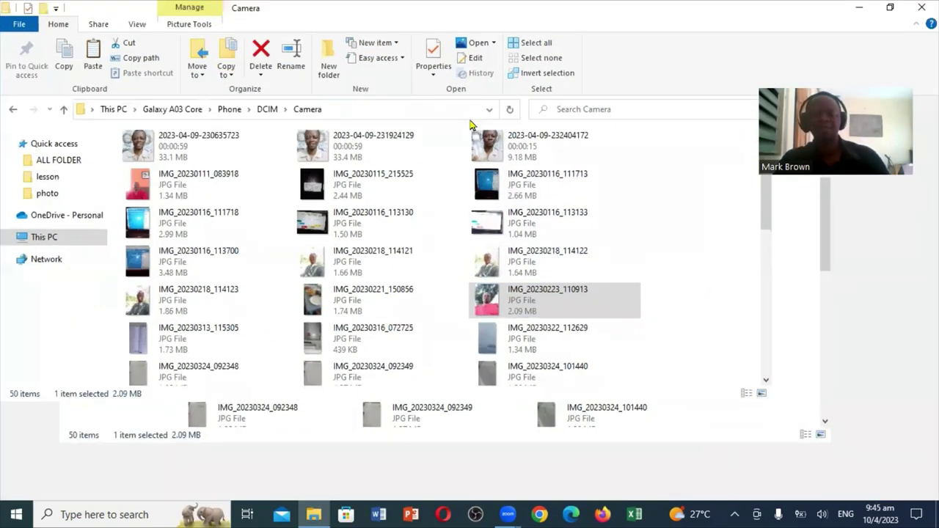
{"action": "left_click", "coordinate": [15, 110]}
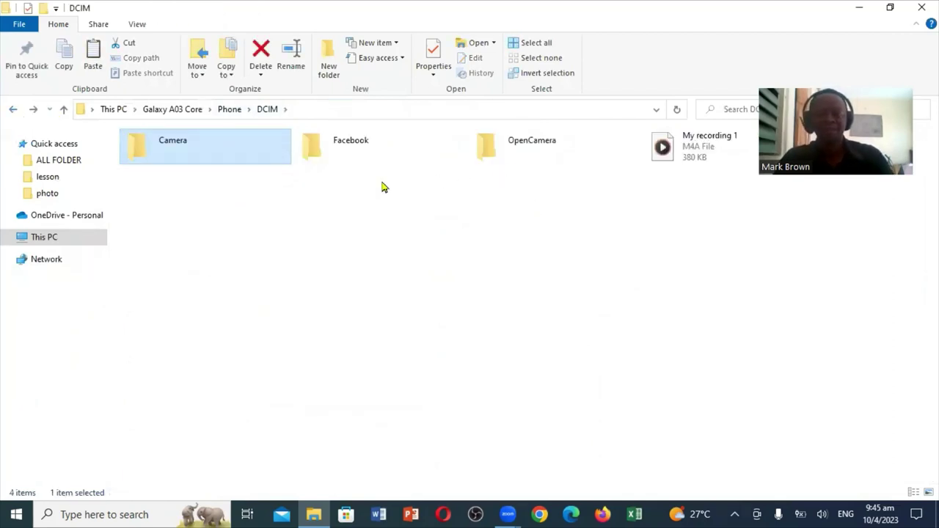
- Look inside the Facebook folder, find it empty, and return to the phone's main folder
{"action": "right_click", "coordinate": [316, 153]}
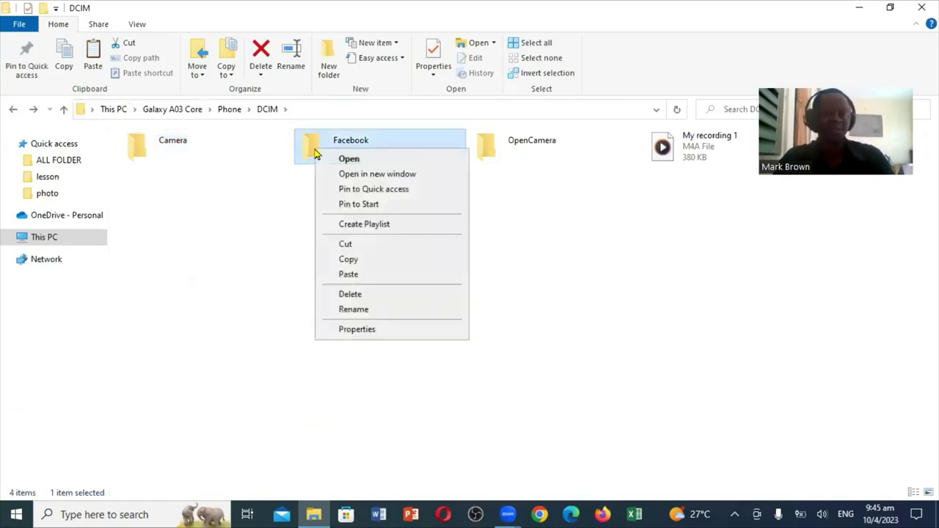
{"action": "left_click", "coordinate": [343, 159]}
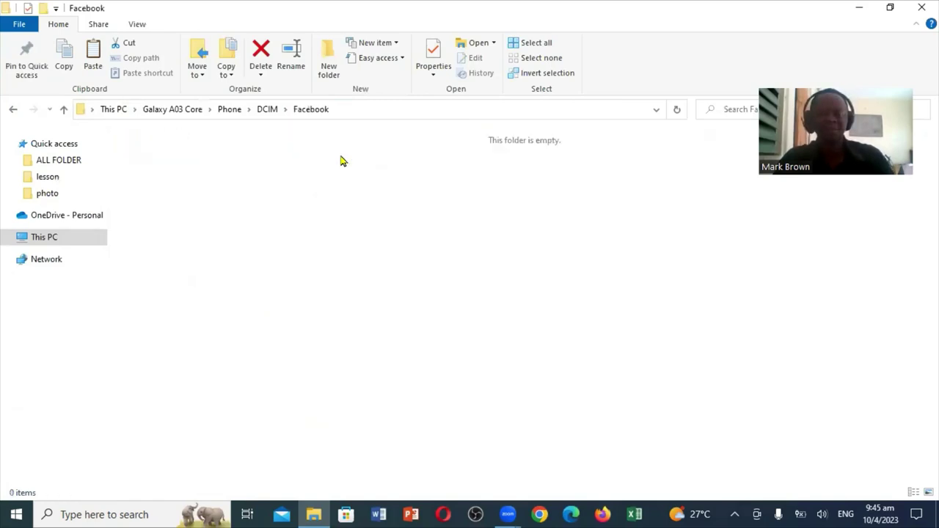
{"action": "left_click", "coordinate": [13, 110]}
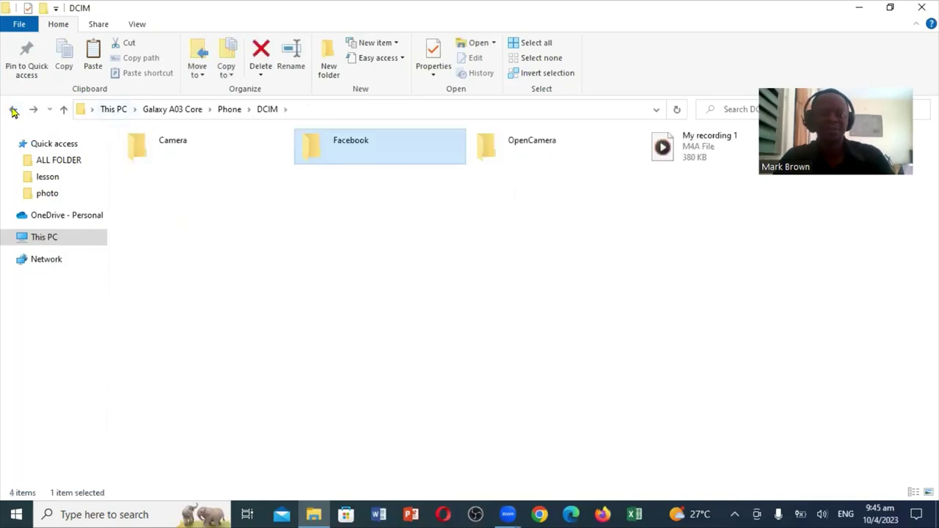
{"action": "left_click", "coordinate": [13, 110]}
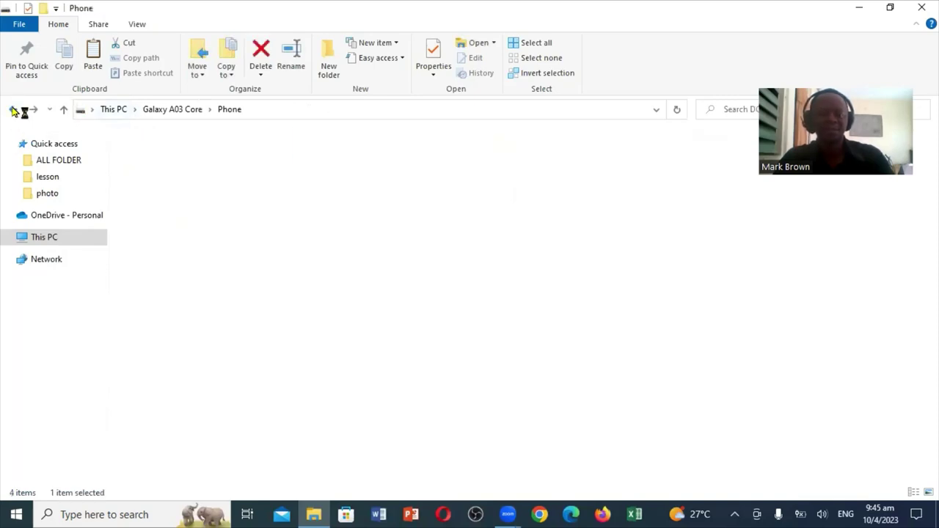
- Check that the Documents folder is empty, then return to the phone's folder list
{"action": "left_click", "coordinate": [414, 311]}
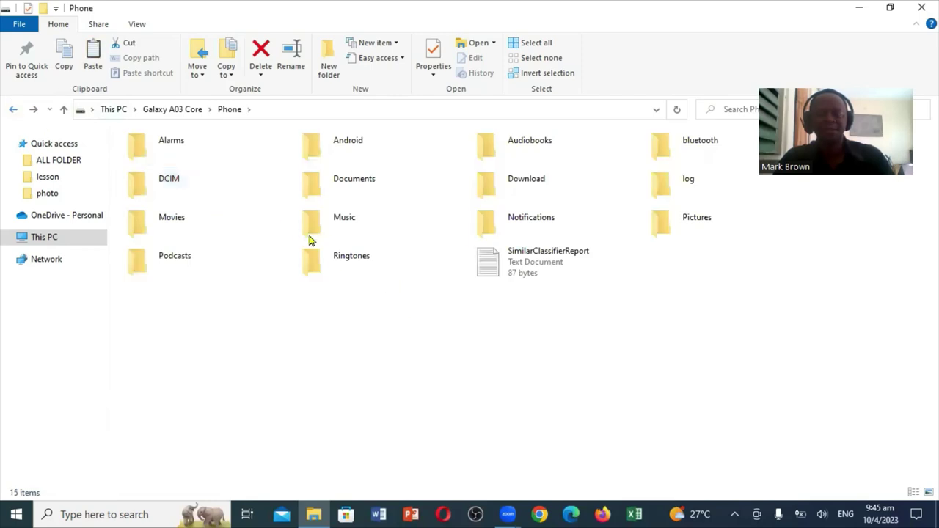
{"action": "right_click", "coordinate": [321, 187]}
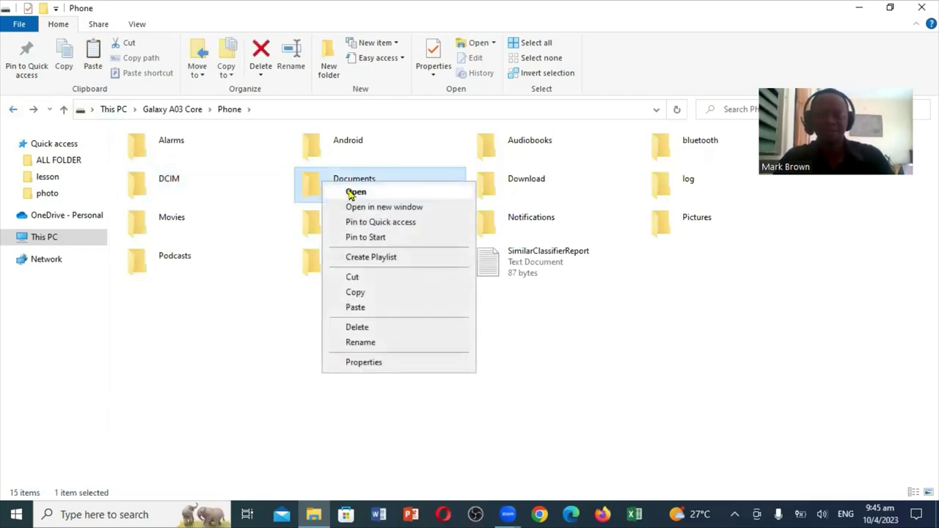
{"action": "left_click", "coordinate": [356, 192]}
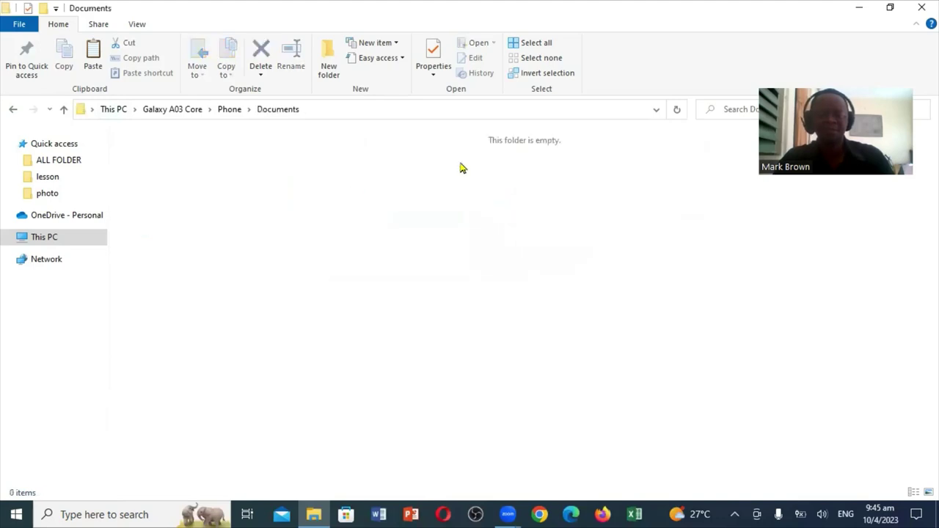
{"action": "left_click", "coordinate": [14, 111]}
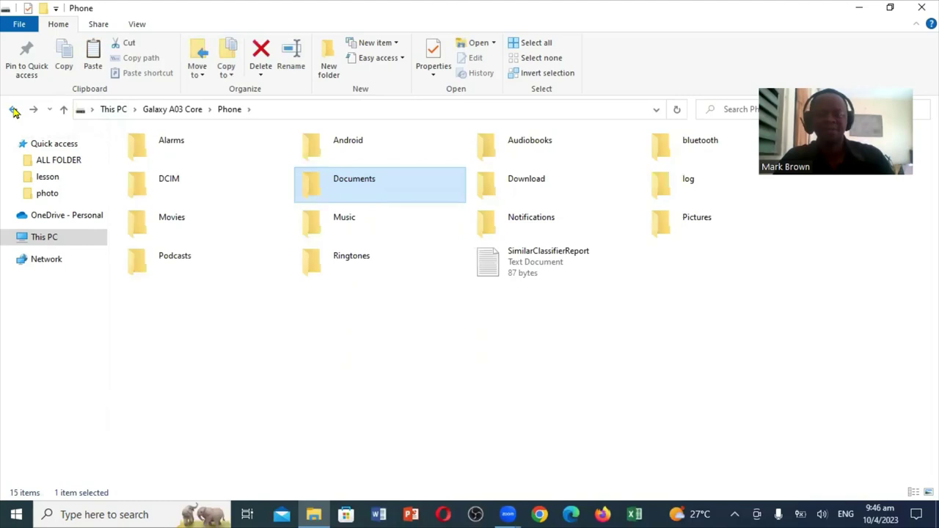
- Open the bluetooth folder and drag the Homework data PDF onto the desktop
{"action": "right_click", "coordinate": [681, 143]}
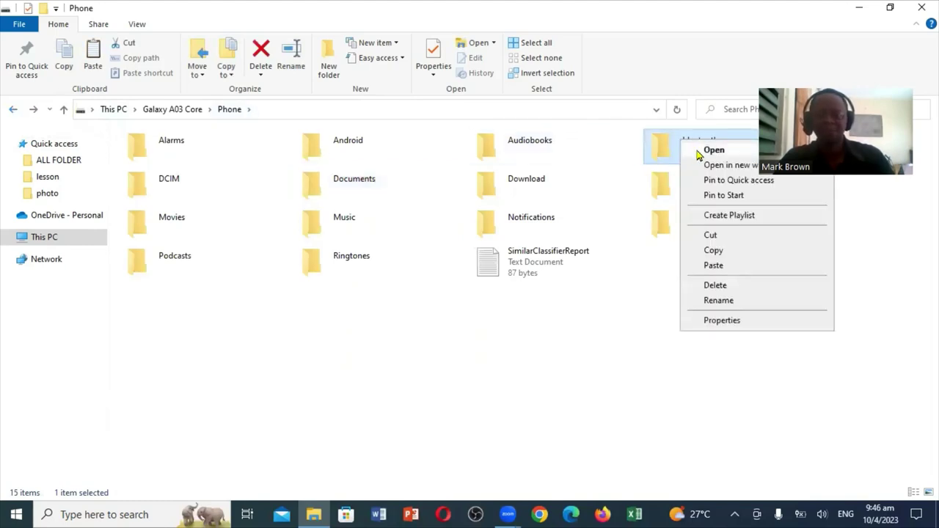
{"action": "left_click", "coordinate": [712, 150]}
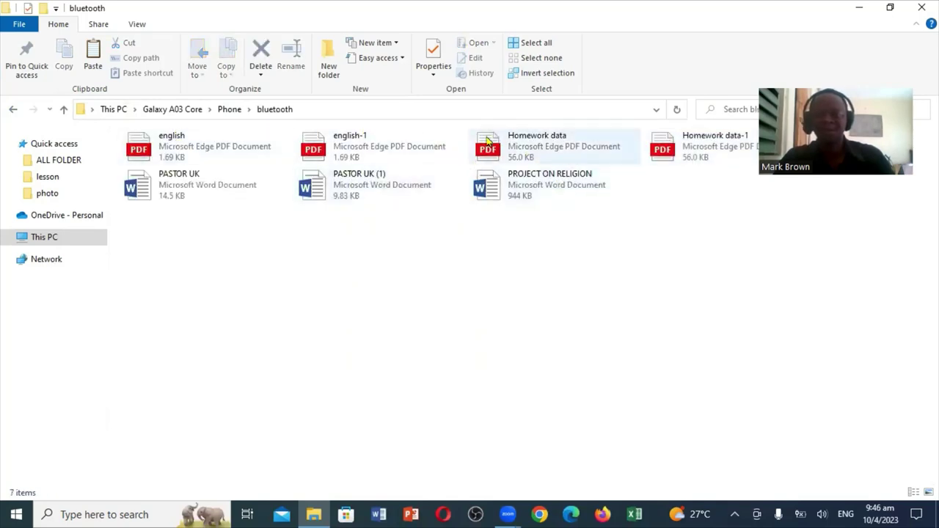
{"action": "left_click", "coordinate": [892, 9]}
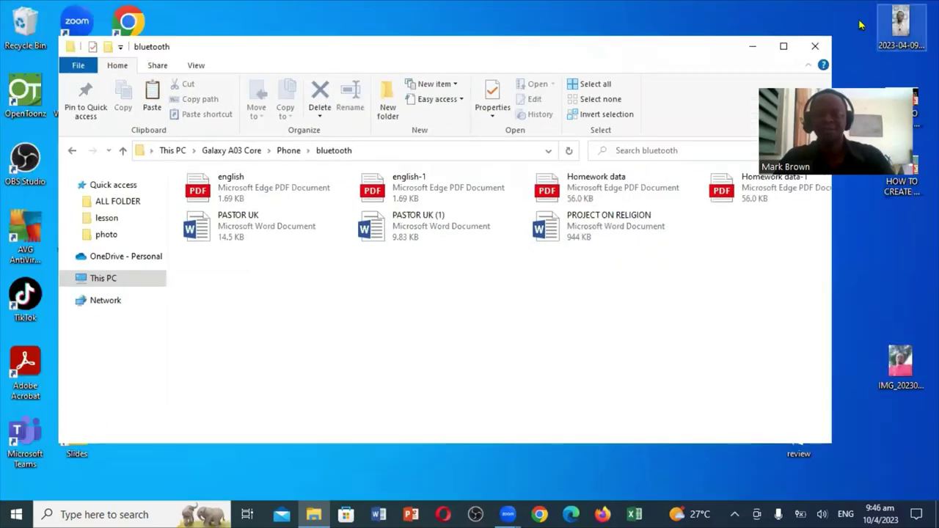
{"action": "left_click", "coordinate": [551, 190]}
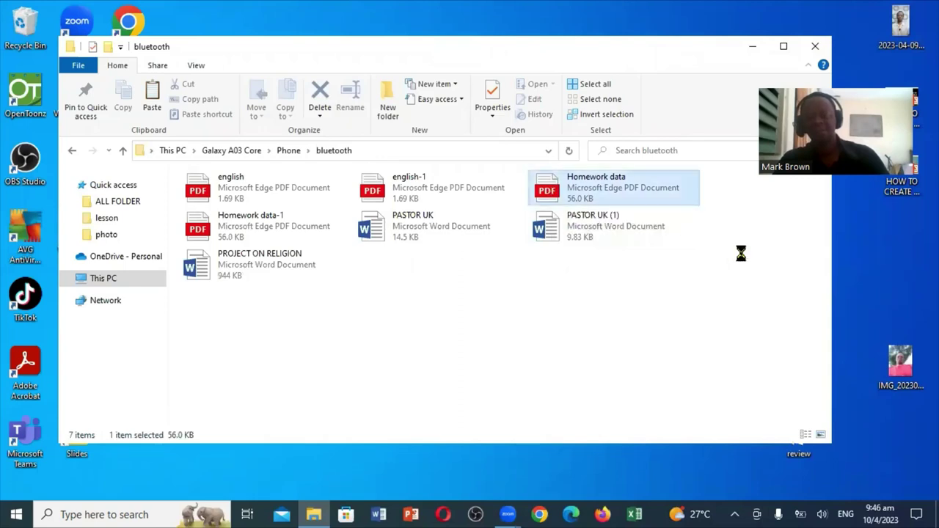
{"action": "left_click_drag", "start_coordinate": [872, 267], "coordinate": [887, 259]}
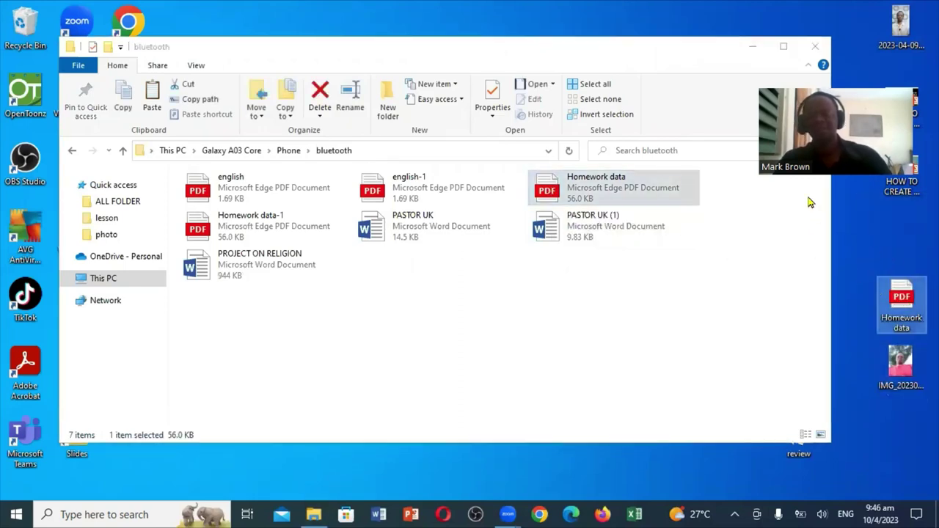
{"action": "left_click", "coordinate": [790, 46]}
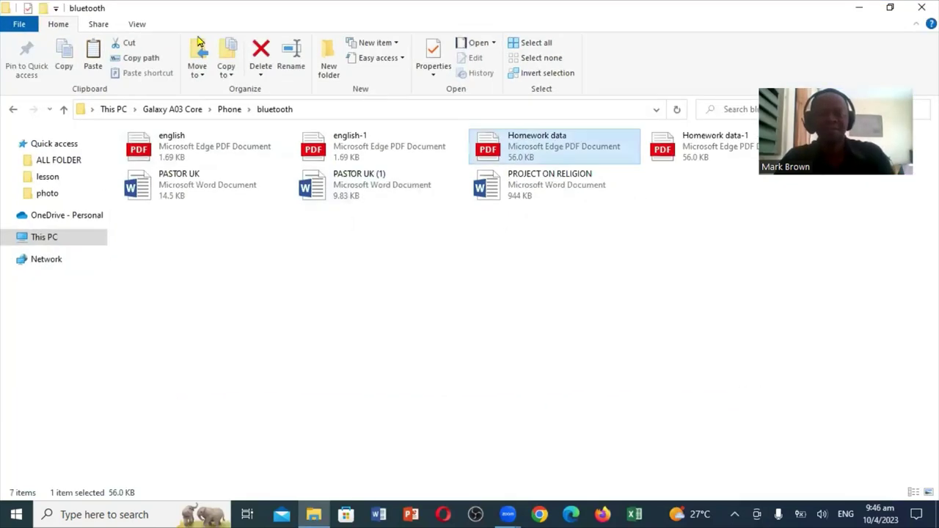
- Step back out of the phone's folders all the way to Quick access
{"action": "left_click", "coordinate": [13, 111]}
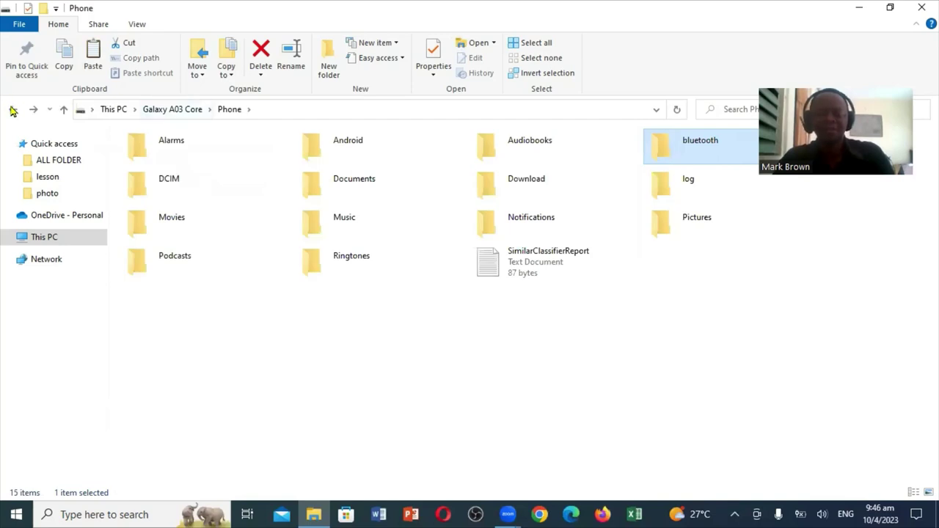
{"action": "left_click", "coordinate": [13, 110]}
{"action": "left_click", "coordinate": [12, 109]}
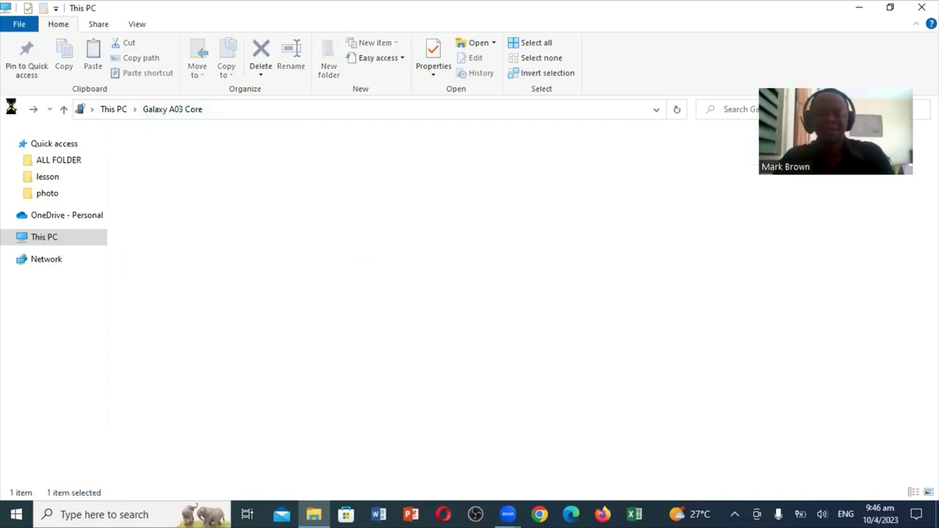
{"action": "left_click", "coordinate": [12, 109]}
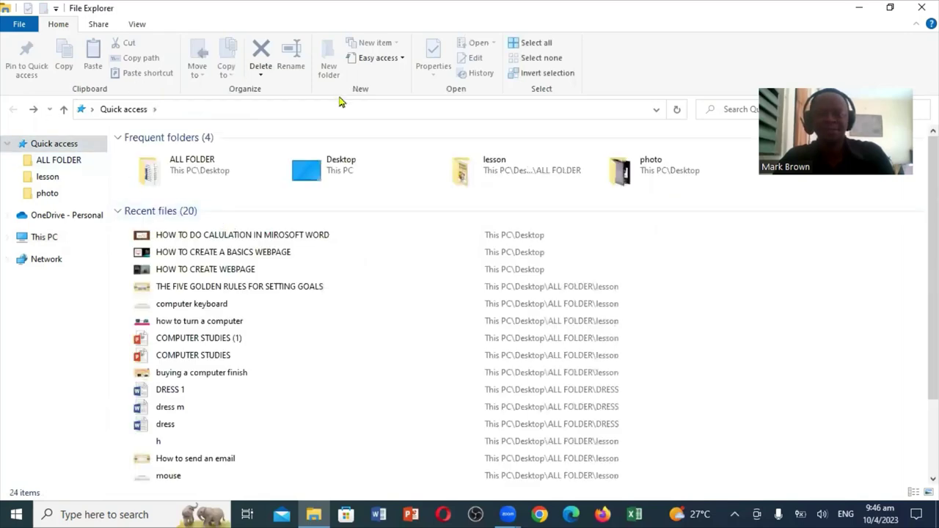
- Show This PC and select the Galaxy A03 Core without choosing any option
{"action": "left_click", "coordinate": [57, 239]}
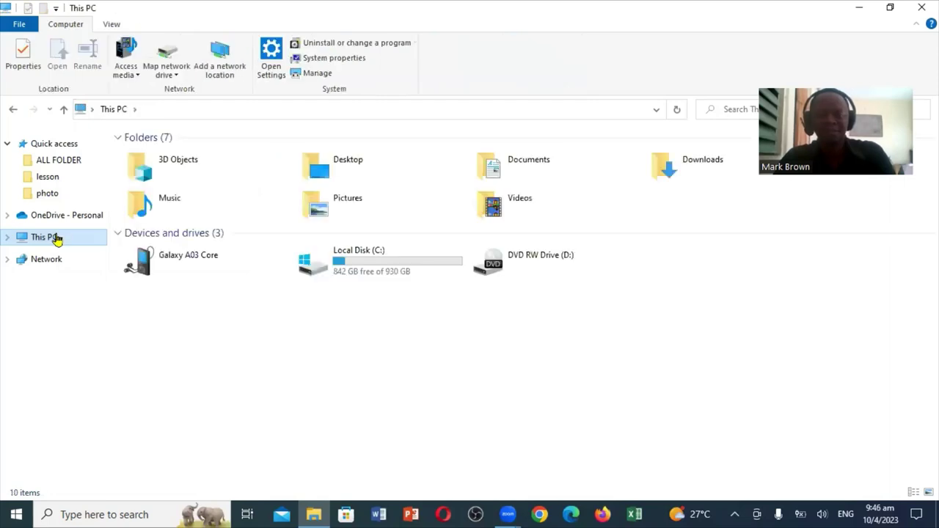
{"action": "left_click", "coordinate": [148, 256]}
{"action": "right_click", "coordinate": [148, 254]}
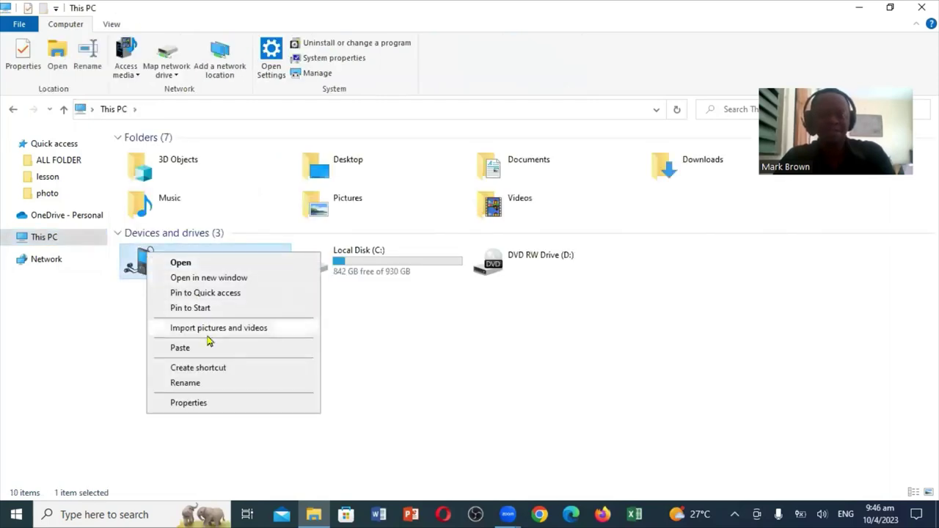
{"action": "left_click", "coordinate": [121, 326]}
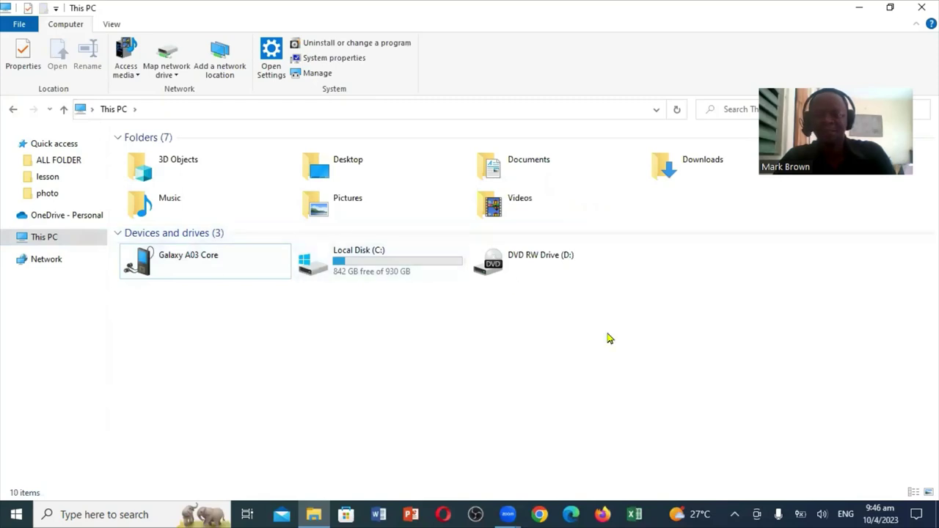
{"action": "left_click", "coordinate": [733, 514]}
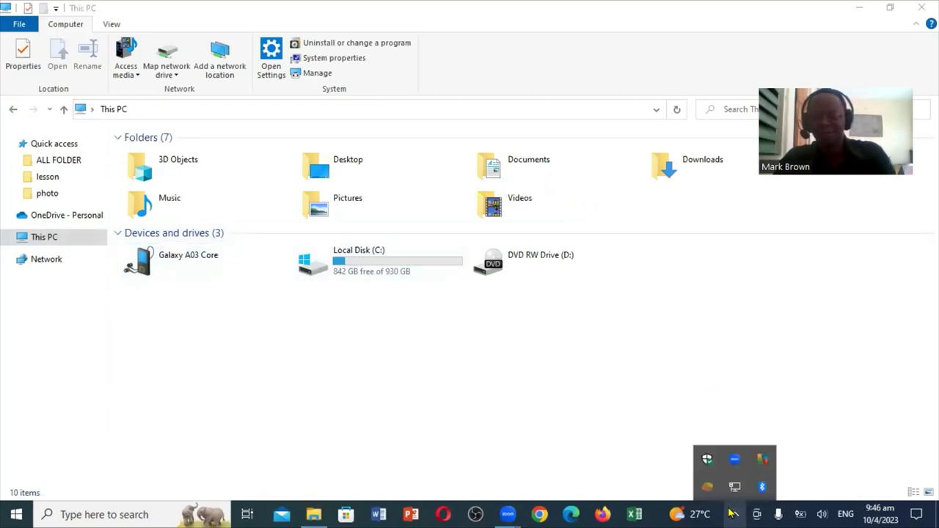
{"action": "left_click", "coordinate": [635, 395]}
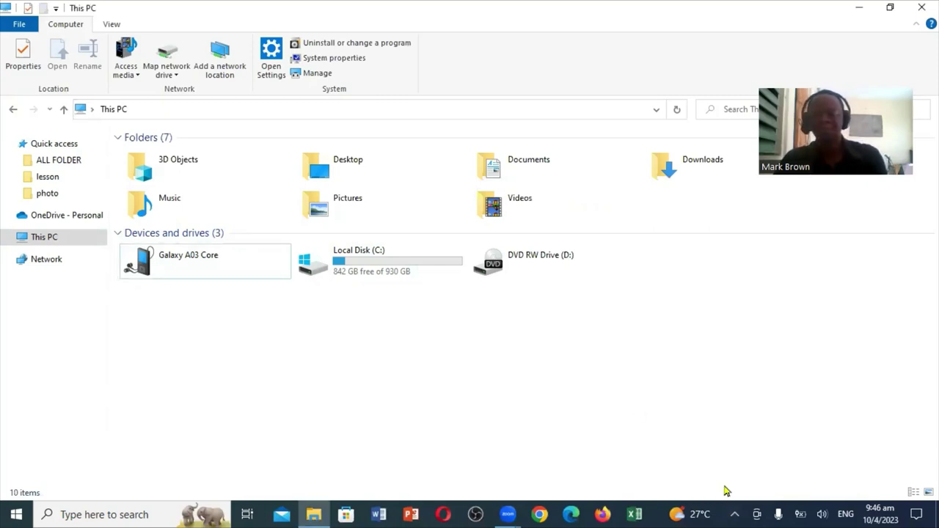
{"action": "left_click", "coordinate": [736, 513]}
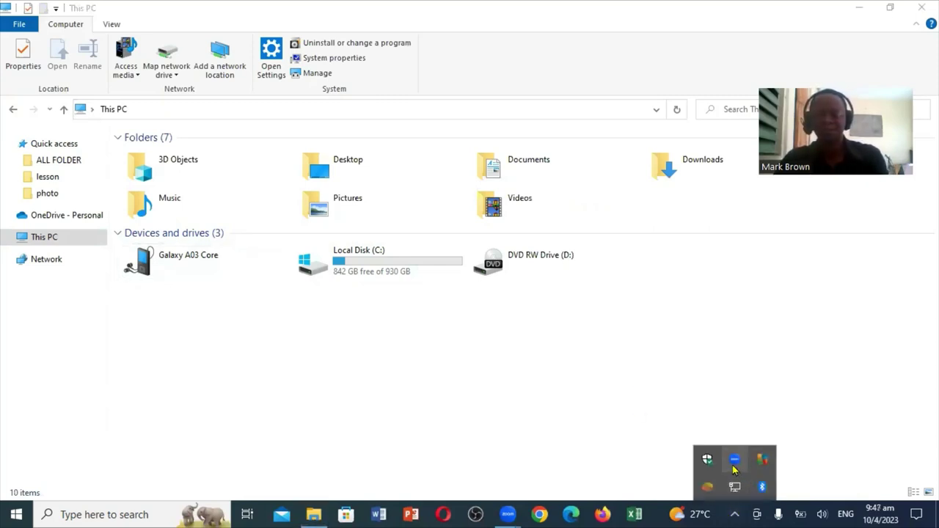
{"action": "left_click", "coordinate": [451, 333]}
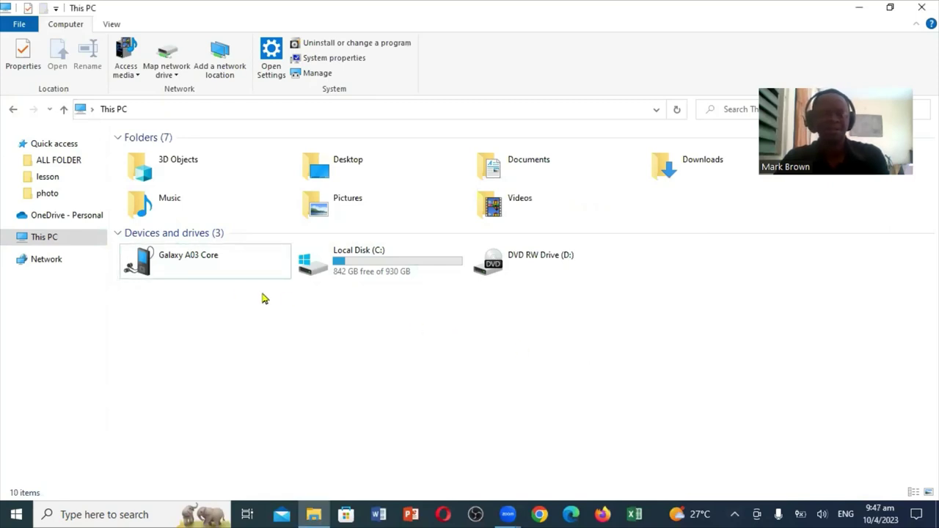